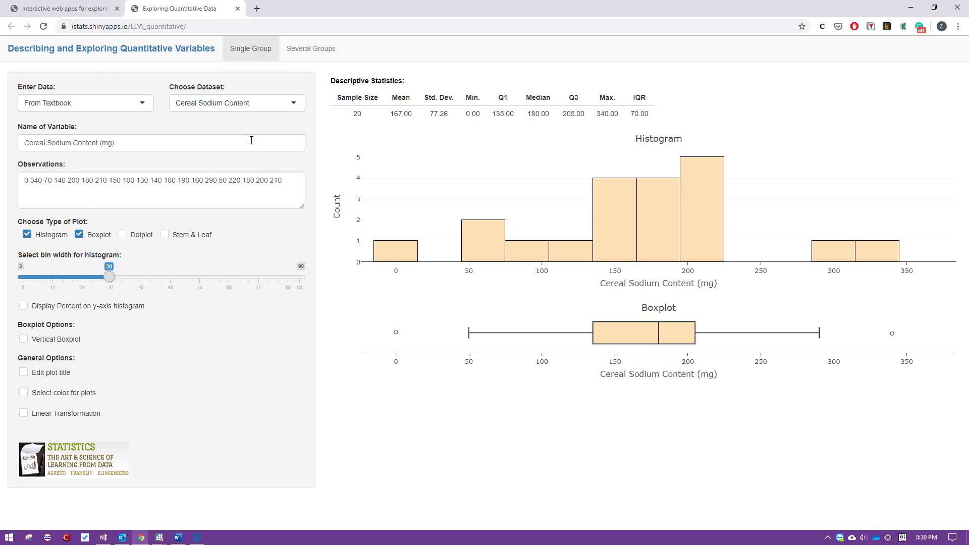
- Load the textbook dataset NY Airbnb Prices and enlarge the Observations box to show many more rows of values
{"action": "left_click", "coordinate": [295, 103]}
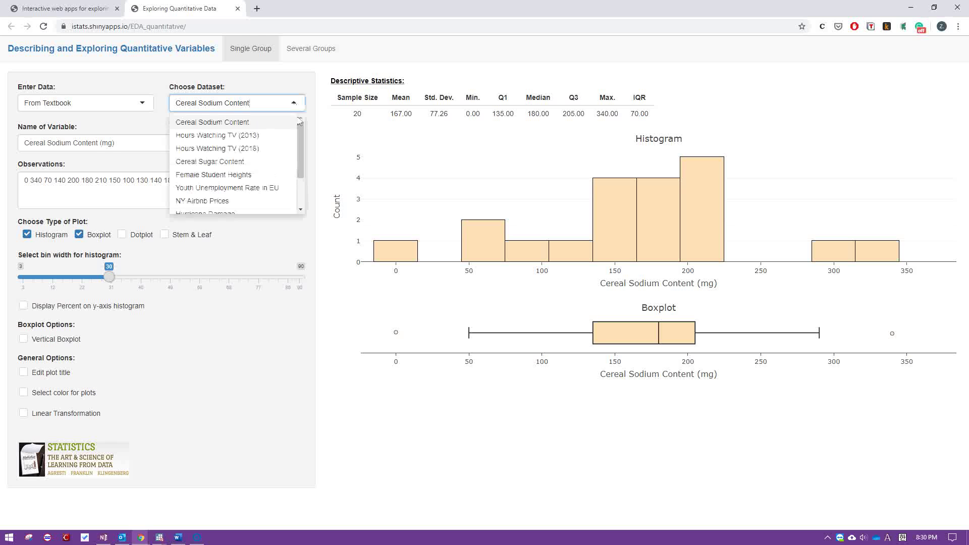
{"action": "left_click_drag", "start_coordinate": [301, 129], "coordinate": [299, 162]}
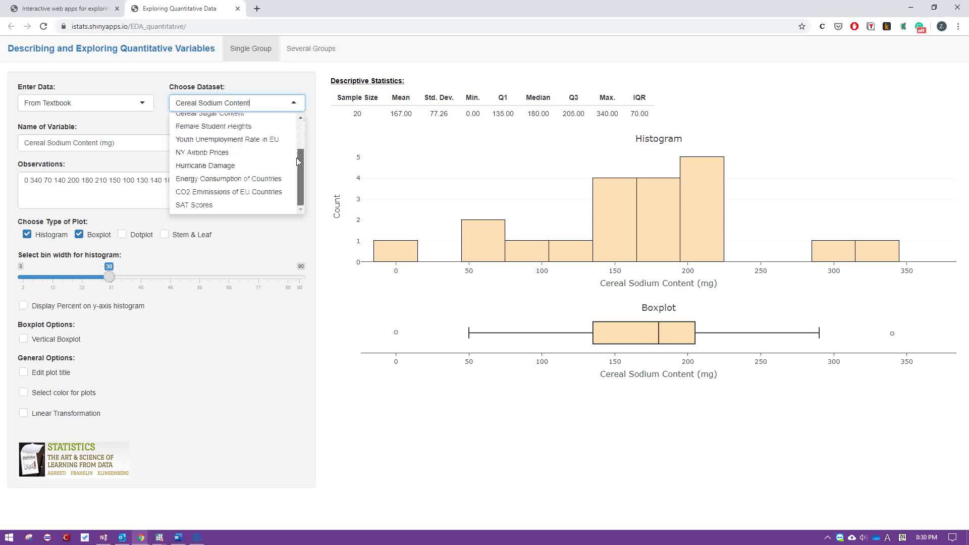
{"action": "left_click", "coordinate": [229, 157]}
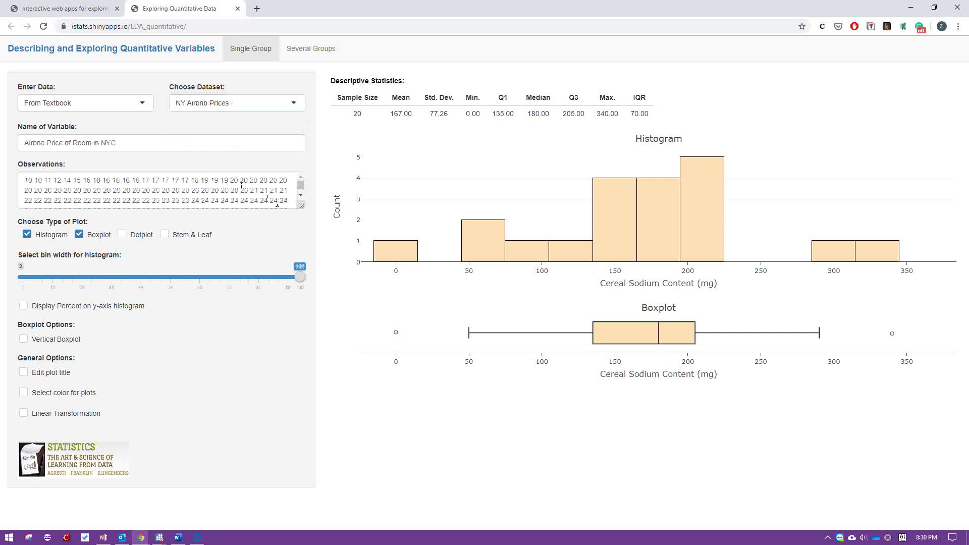
{"action": "left_click_drag", "start_coordinate": [302, 206], "coordinate": [296, 391]}
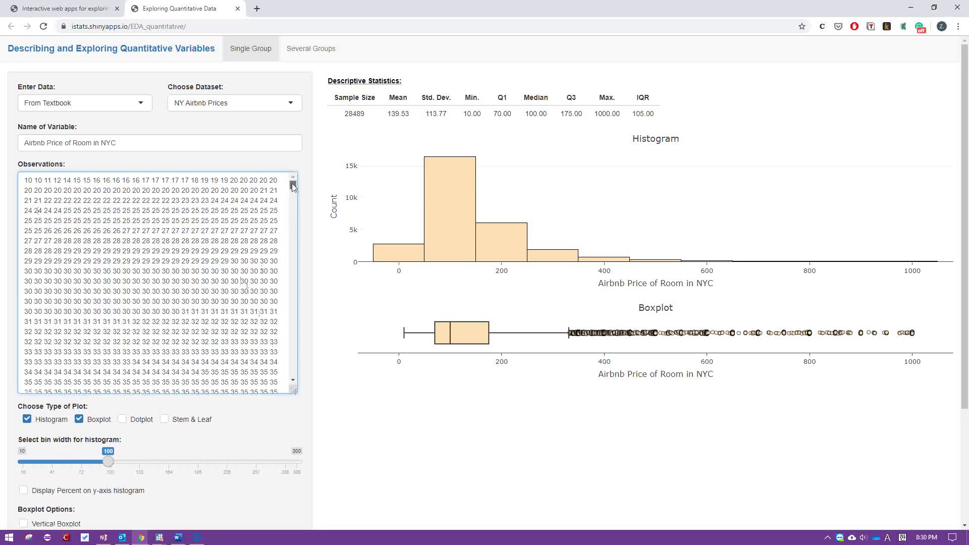
- Examine the individual room prices at the beginning of the Observations list
{"action": "mouse_move", "coordinate": [293, 187]}
{"action": "left_mouse_down"}
{"action": "mouse_move", "coordinate": [291, 326]}
{"action": "mouse_move", "coordinate": [293, 183]}
{"action": "left_mouse_up"}
{"action": "double_click", "coordinate": [34, 183]}
{"action": "mouse_move", "coordinate": [293, 185]}
{"action": "left_mouse_down"}
{"action": "mouse_move", "coordinate": [292, 371]}
{"action": "mouse_move", "coordinate": [292, 216]}
{"action": "mouse_move", "coordinate": [303, 191]}
{"action": "left_mouse_up"}
{"action": "double_click", "coordinate": [132, 390]}
{"action": "key", "text": "ctrl+a"}
{"action": "left_click", "coordinate": [269, 231]}
{"action": "left_click", "coordinate": [231, 222]}
{"action": "left_click_drag", "start_coordinate": [25, 181], "coordinate": [47, 185]}
{"action": "left_click", "coordinate": [48, 182]}
{"action": "double_click", "coordinate": [48, 182]}
{"action": "double_click", "coordinate": [58, 180]}
- Look through the rest of the Observations list down to the last prices
{"action": "left_click_drag", "start_coordinate": [293, 186], "coordinate": [296, 223]}
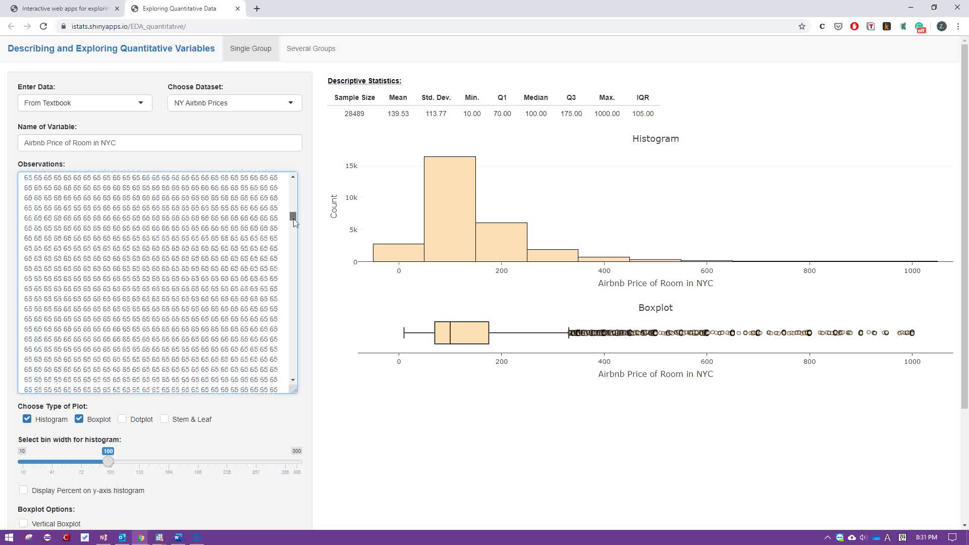
{"action": "double_click", "coordinate": [159, 239]}
{"action": "left_click_drag", "start_coordinate": [293, 217], "coordinate": [293, 240]}
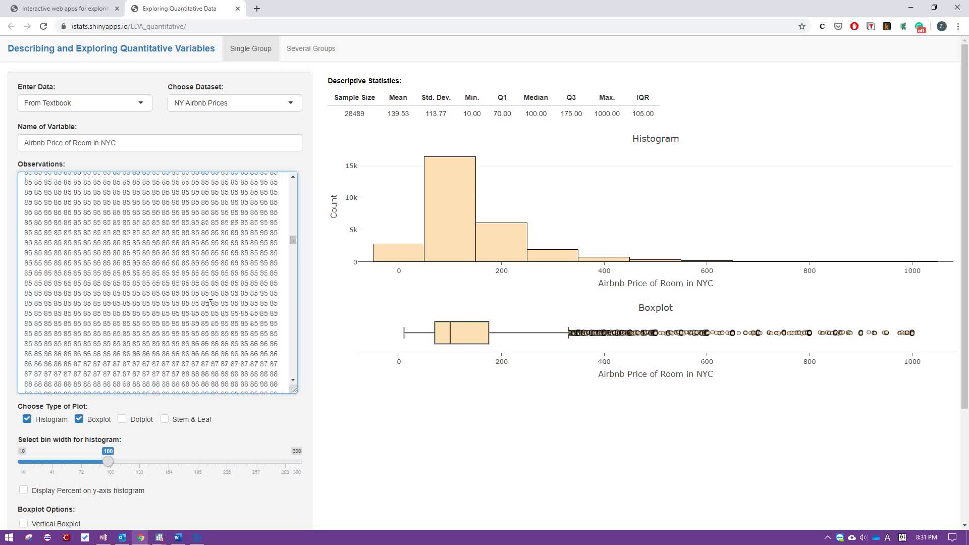
{"action": "scroll", "coordinate": [210, 303], "scroll_direction": "down", "scroll_amount": 3}
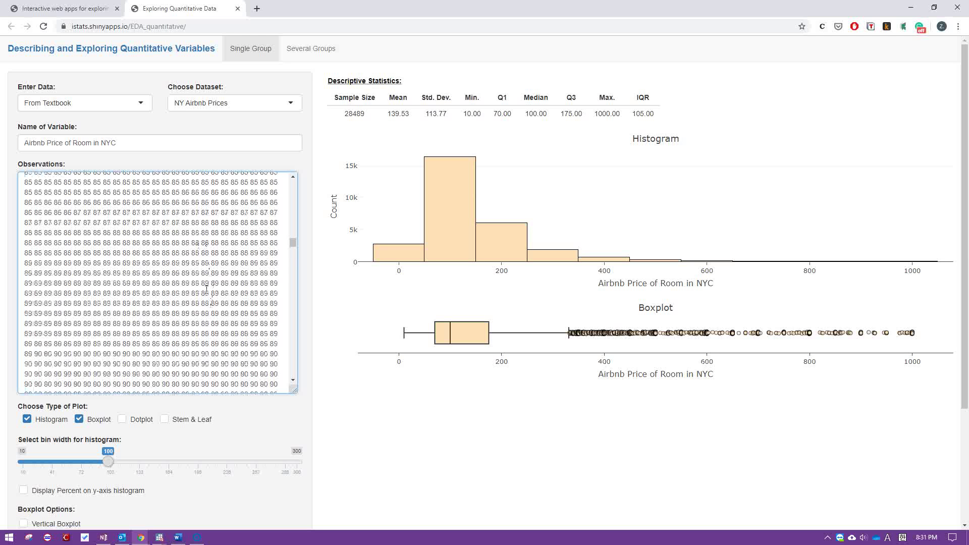
{"action": "left_click_drag", "start_coordinate": [293, 248], "coordinate": [294, 381]}
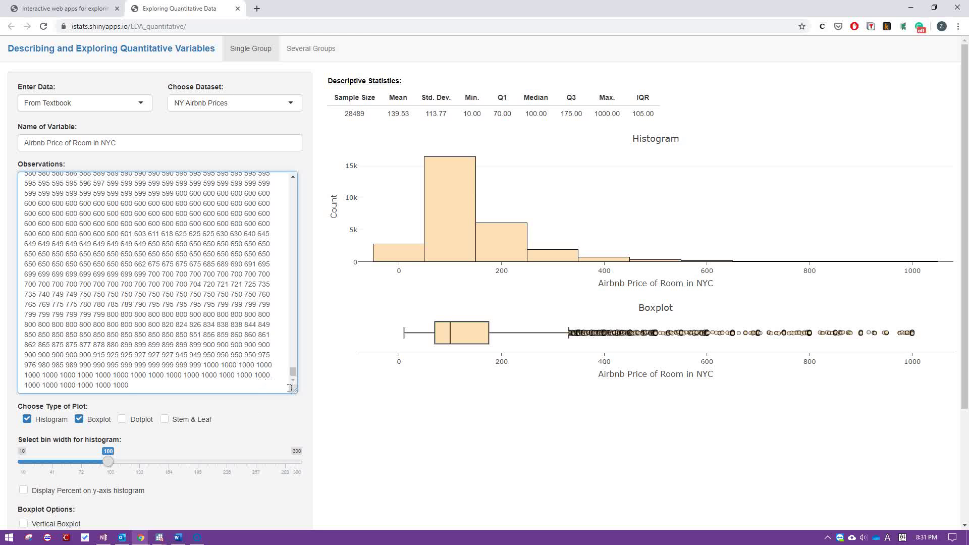
{"action": "left_click_drag", "start_coordinate": [290, 388], "coordinate": [31, 185]}
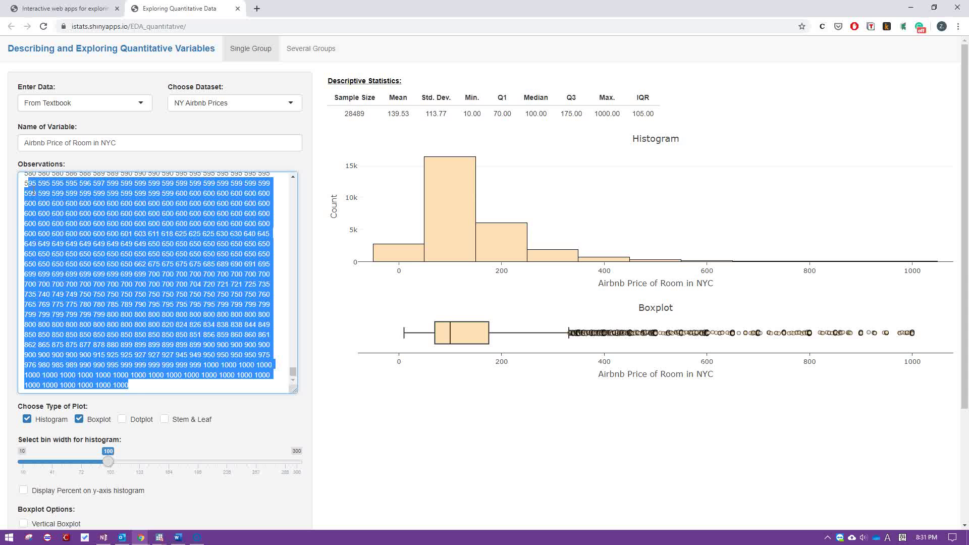
{"action": "left_click", "coordinate": [30, 193]}
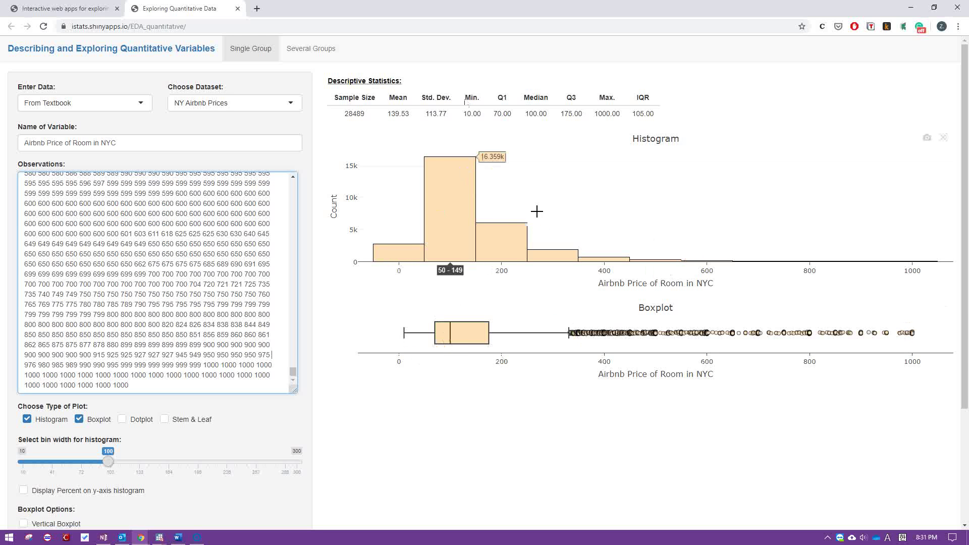
- Hide the boxplot so only the histogram is plotted, and inspect the price ranges and counts of its bars
{"action": "left_click", "coordinate": [80, 420]}
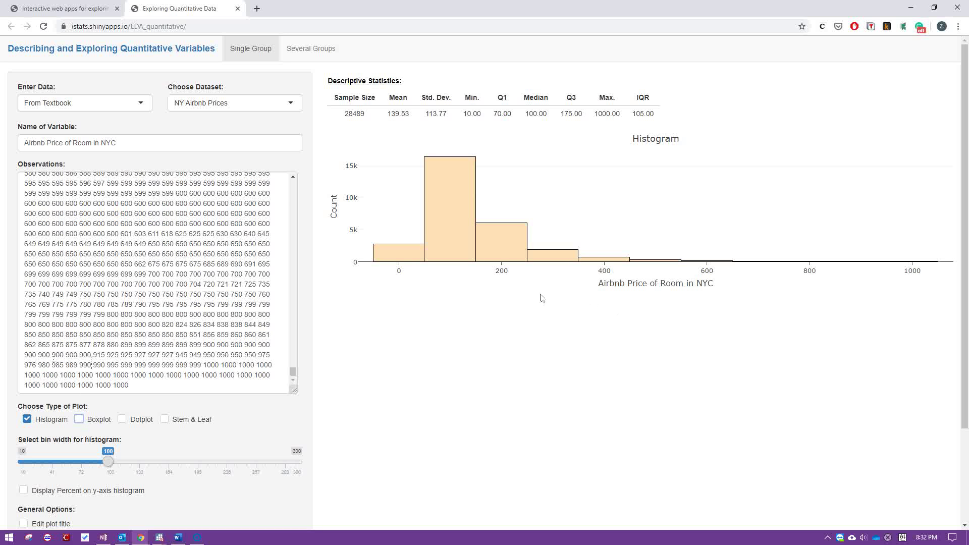
{"action": "mouse_move", "coordinate": [409, 256]}
{"action": "left_click", "coordinate": [294, 374]}
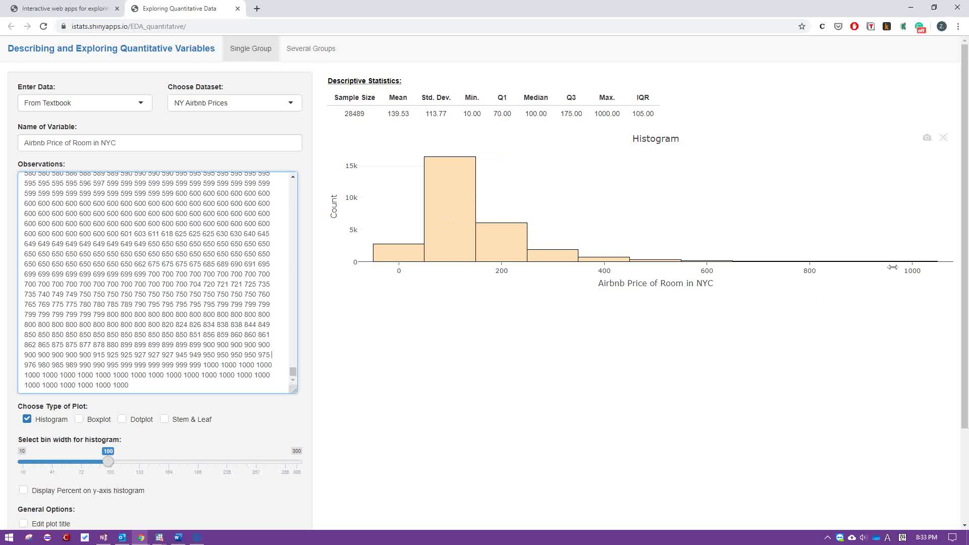
{"action": "mouse_move", "coordinate": [918, 268]}
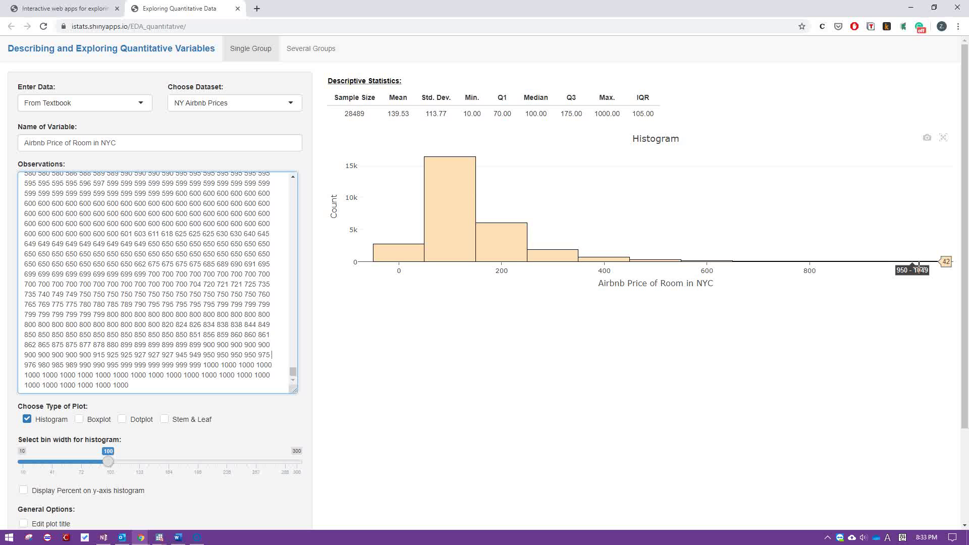
{"action": "mouse_move", "coordinate": [477, 252]}
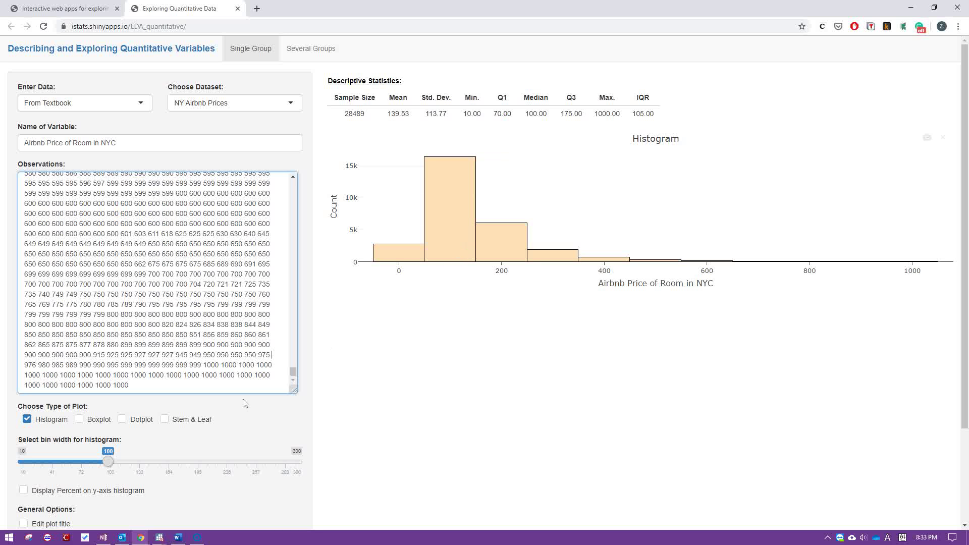
- Try histogram bin widths of 50 and 300, inspecting the bars' price ranges and counts at width 50
{"action": "left_click", "coordinate": [111, 464]}
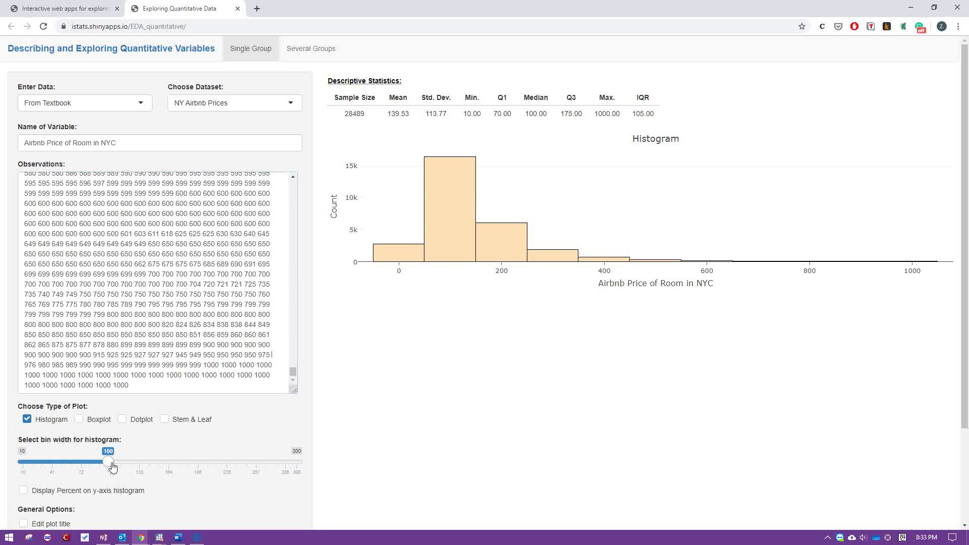
{"action": "left_click_drag", "start_coordinate": [19, 440], "coordinate": [126, 448]}
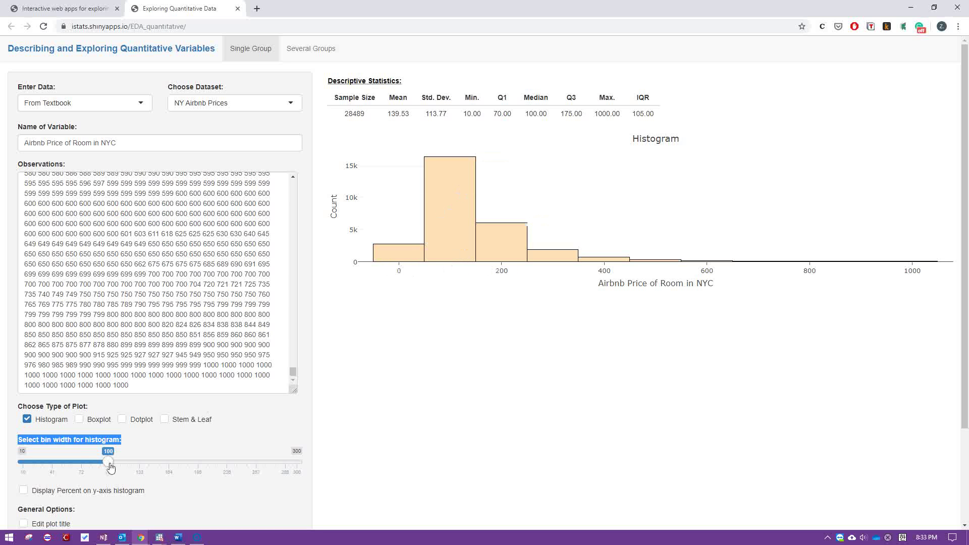
{"action": "left_click_drag", "start_coordinate": [110, 467], "coordinate": [67, 463]}
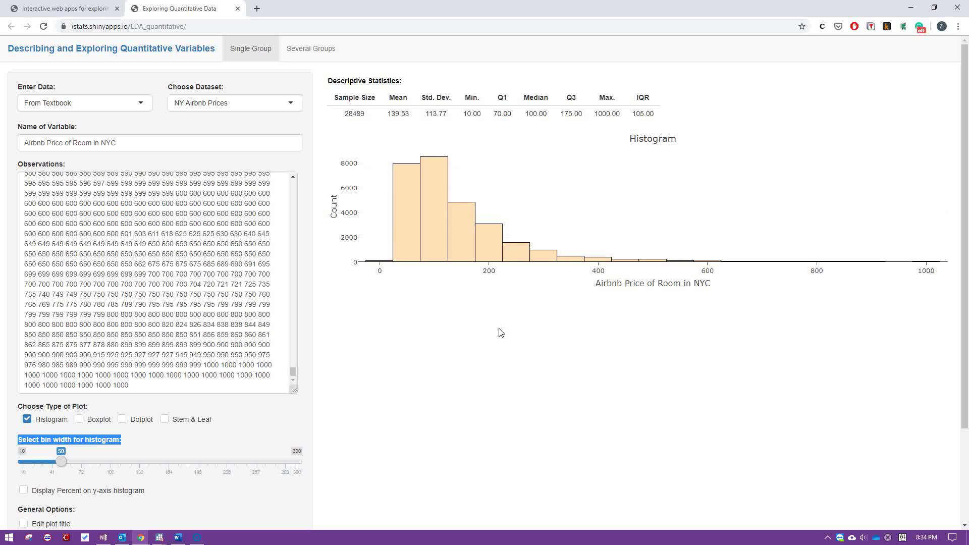
{"action": "mouse_move", "coordinate": [404, 223]}
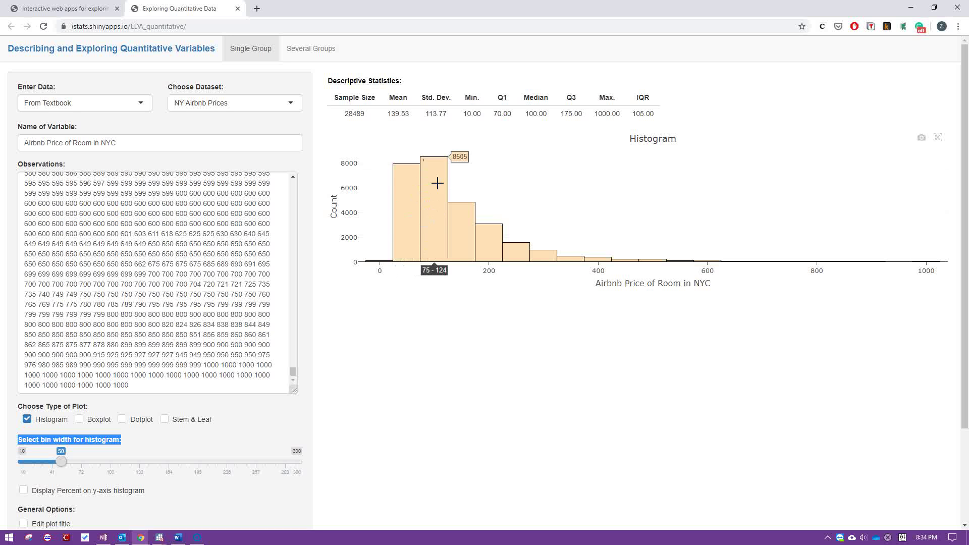
{"action": "mouse_move", "coordinate": [452, 219]}
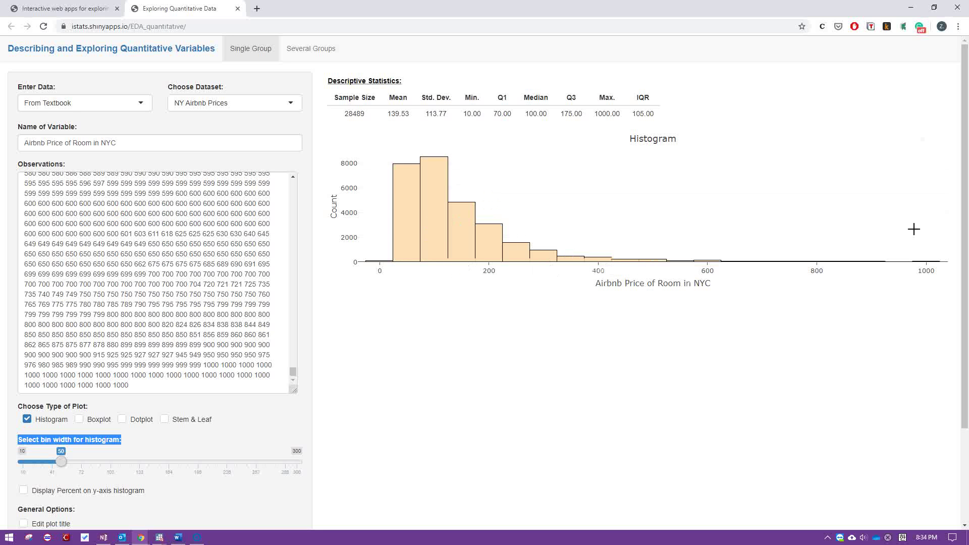
{"action": "mouse_move", "coordinate": [893, 287]}
{"action": "mouse_move", "coordinate": [419, 198]}
{"action": "left_click_drag", "start_coordinate": [61, 461], "coordinate": [303, 505]}
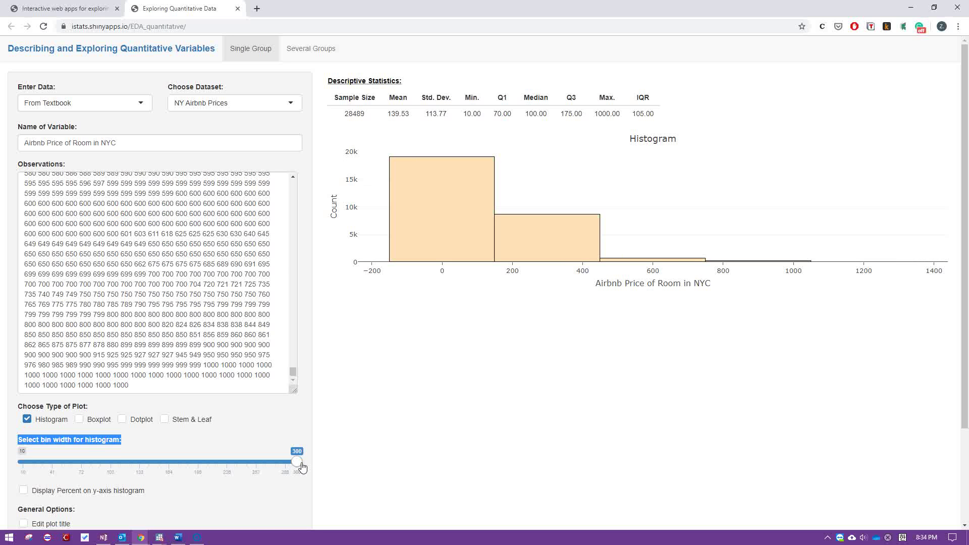
- Set the histogram bin width to 30 and inspect the price ranges and counts of the narrower bars
{"action": "left_click_drag", "start_coordinate": [301, 467], "coordinate": [47, 470]}
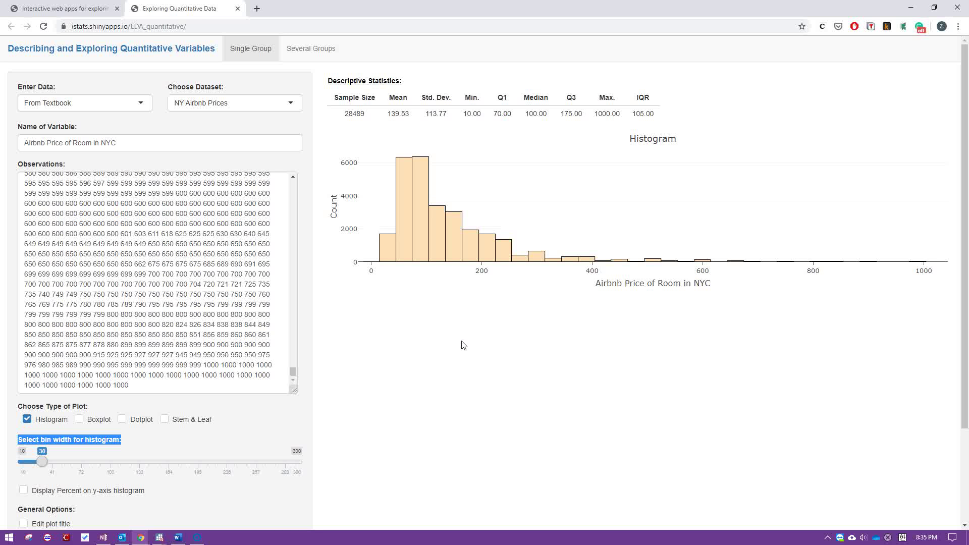
{"action": "mouse_move", "coordinate": [383, 262]}
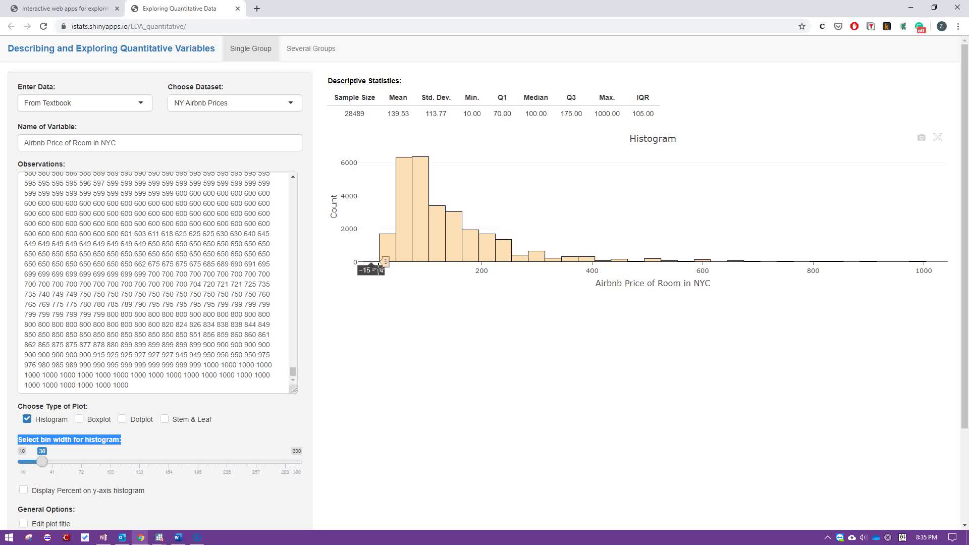
{"action": "scroll", "coordinate": [328, 338], "scroll_direction": "down", "scroll_amount": 2}
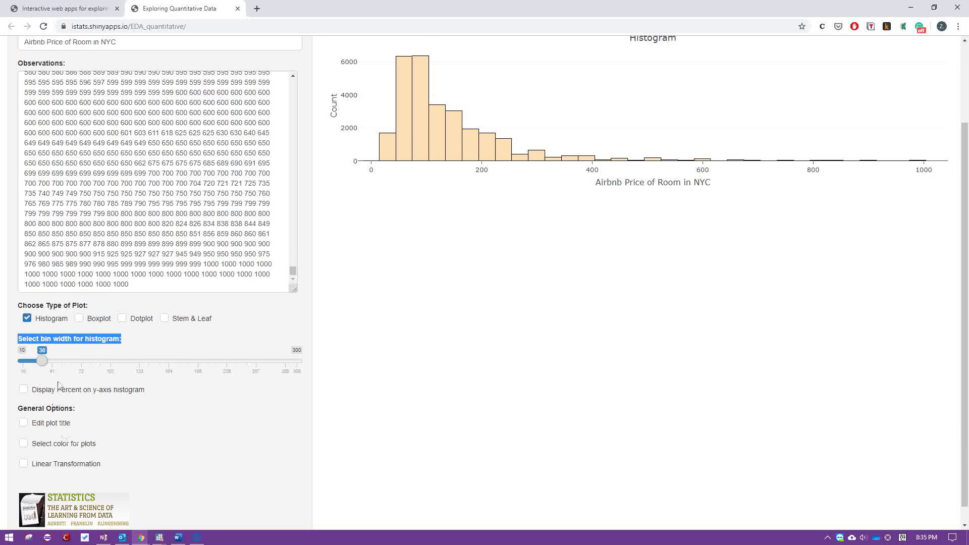
{"action": "scroll", "coordinate": [167, 356], "scroll_direction": "down", "scroll_amount": 1}
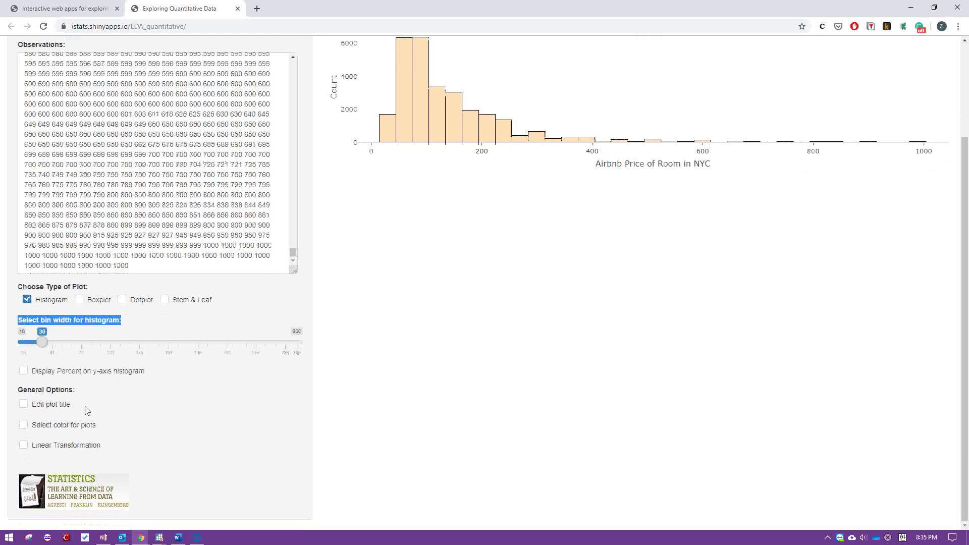
{"action": "scroll", "coordinate": [91, 446], "scroll_direction": "up", "scroll_amount": 2}
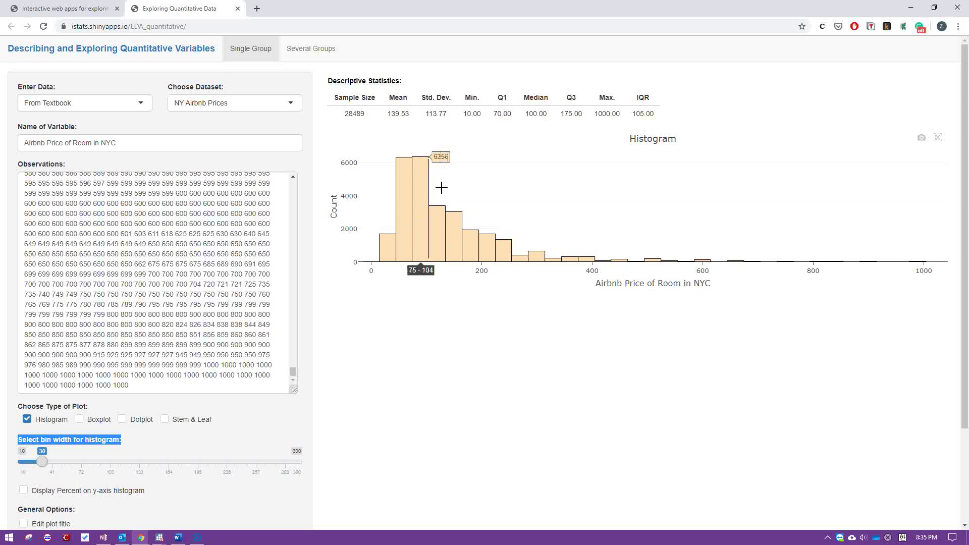
{"action": "mouse_move", "coordinate": [463, 220]}
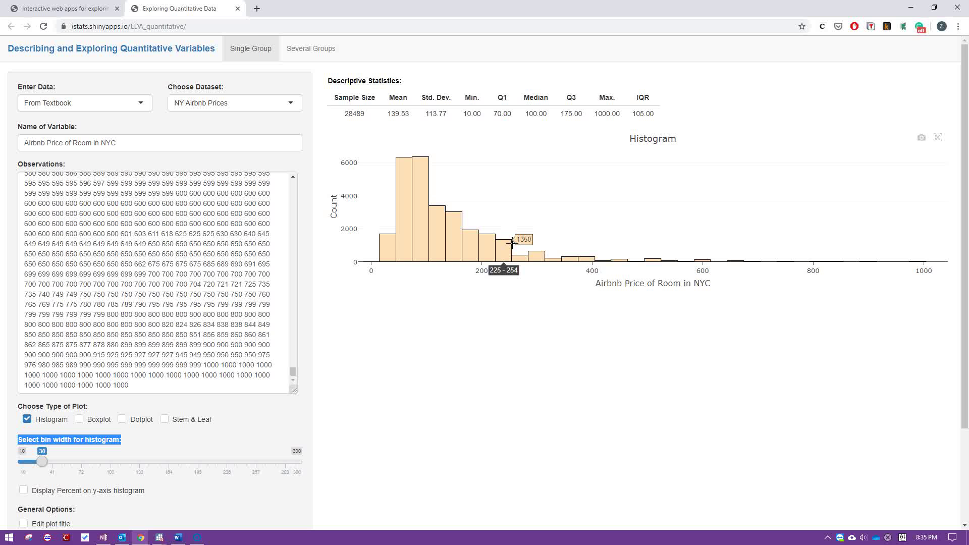
{"action": "scroll", "coordinate": [362, 336], "scroll_direction": "down", "scroll_amount": 1}
{"action": "scroll", "coordinate": [361, 335], "scroll_direction": "up", "scroll_amount": 1}
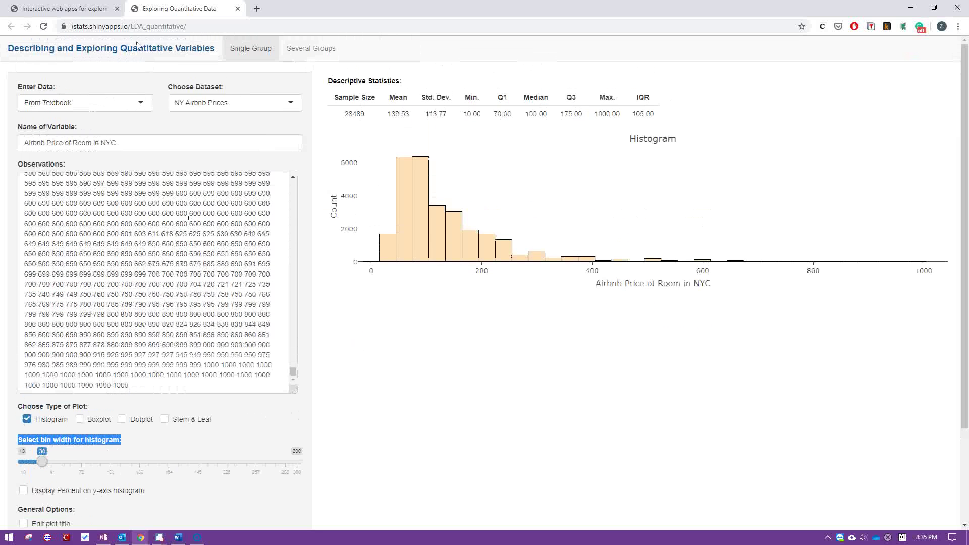
{"action": "left_click", "coordinate": [183, 28]}
{"action": "left_click", "coordinate": [420, 322]}
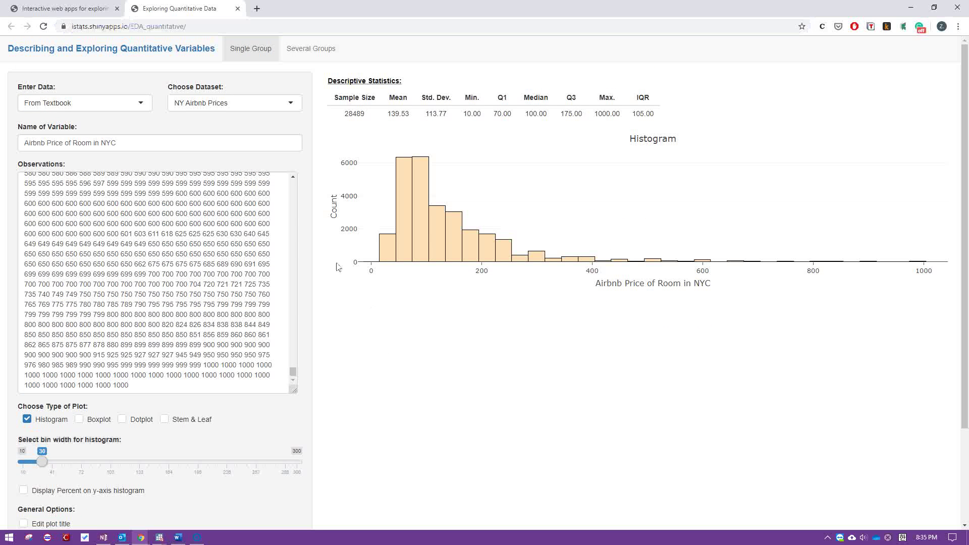